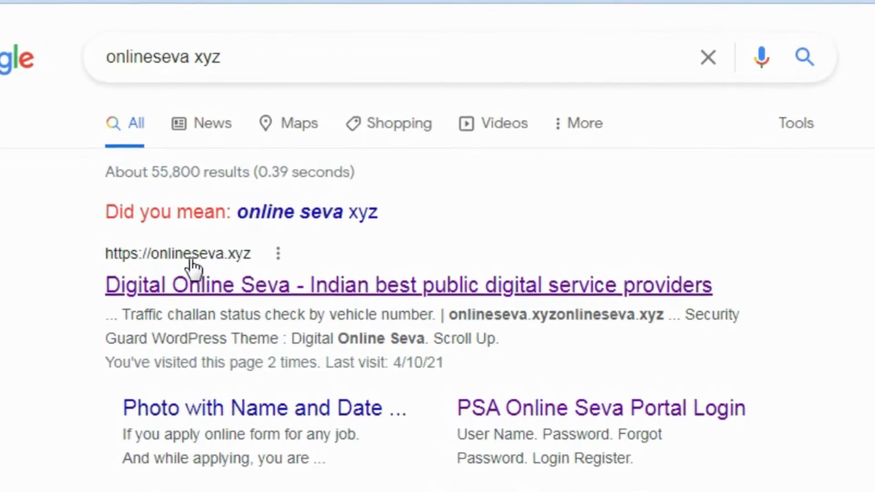
Step: Open the 'Digital Online Seva - Indian best public digital service providers' result
click(254, 282)
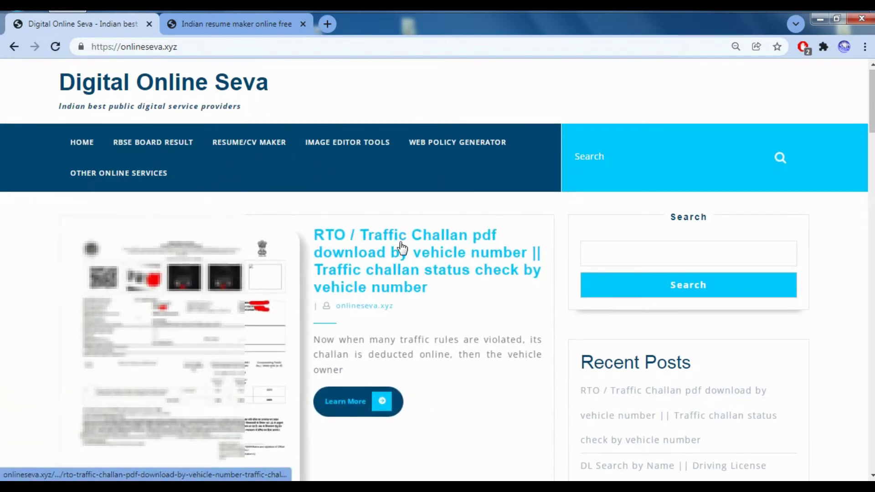
Step: Scroll down the Digital Online Seva homepage and back up to the navigation bar
scroll(401, 249, down, 5)
scroll(433, 281, down, 3)
scroll(556, 304, down, 4)
scroll(666, 337, down, 3)
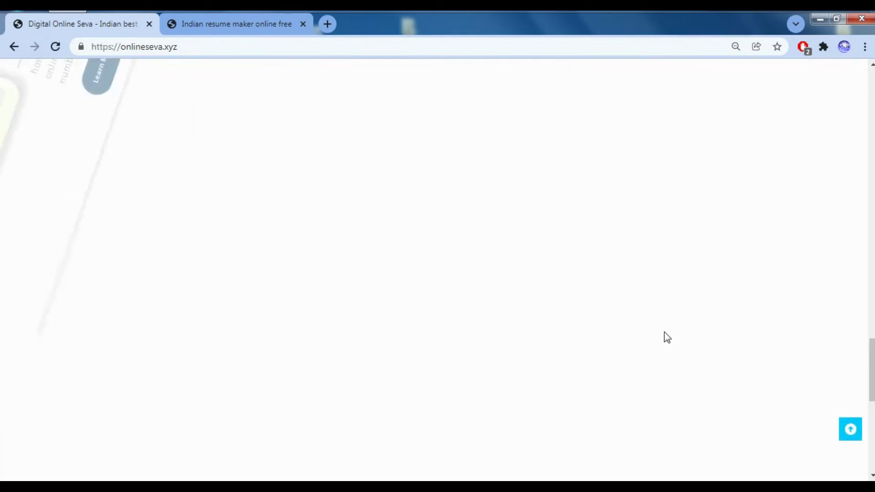
scroll(780, 373, down, 2)
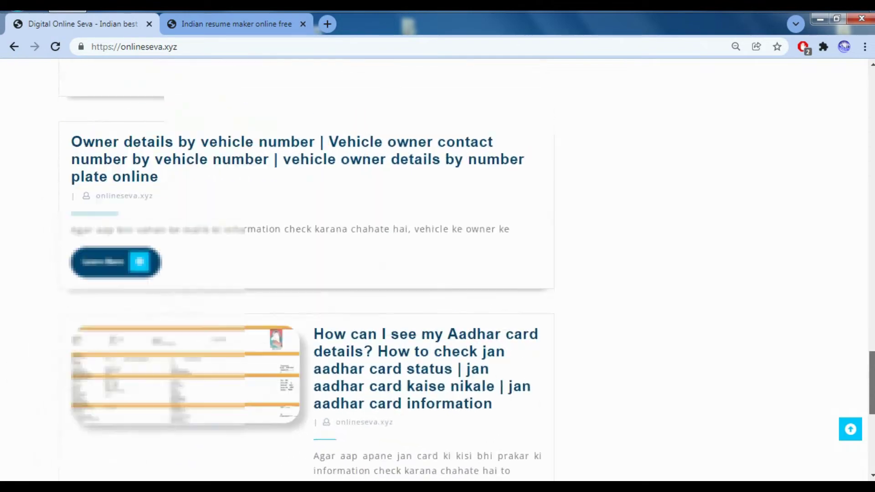
scroll(437, 273, up, 5)
scroll(437, 273, up, 5)
scroll(437, 273, up, 5)
scroll(437, 274, up, 5)
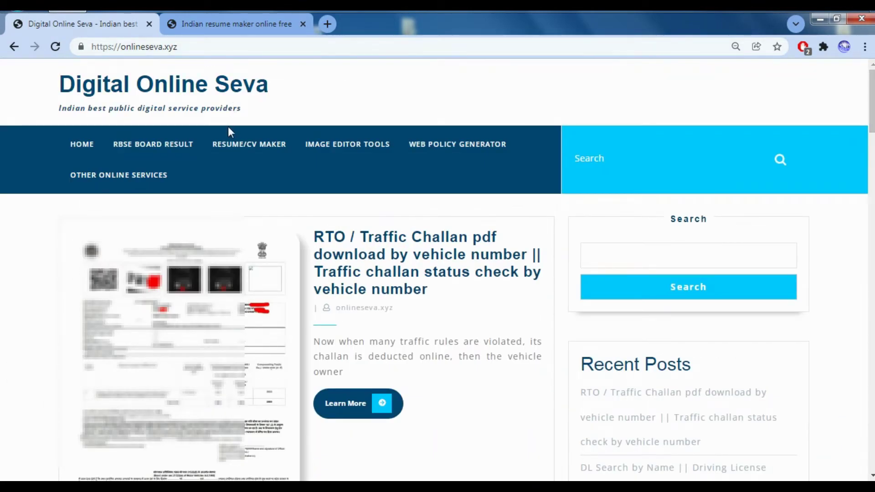
mouse_move(249, 143)
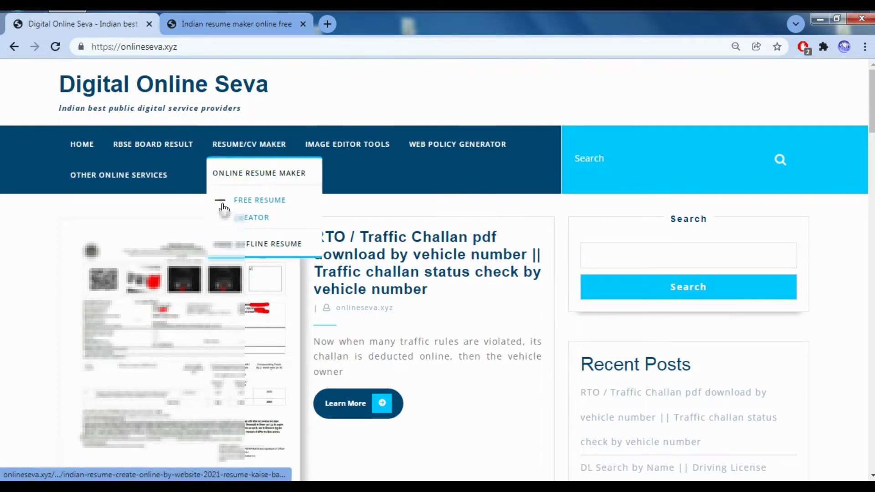
Step: Open the FREE RESUME CREATOR article and find its 'Visit for Resume maker' link
click(270, 214)
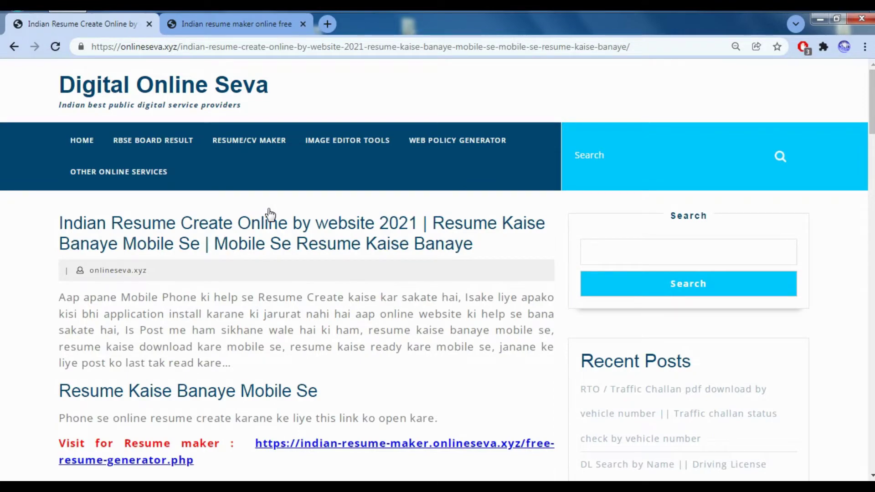
scroll(287, 220, down, 5)
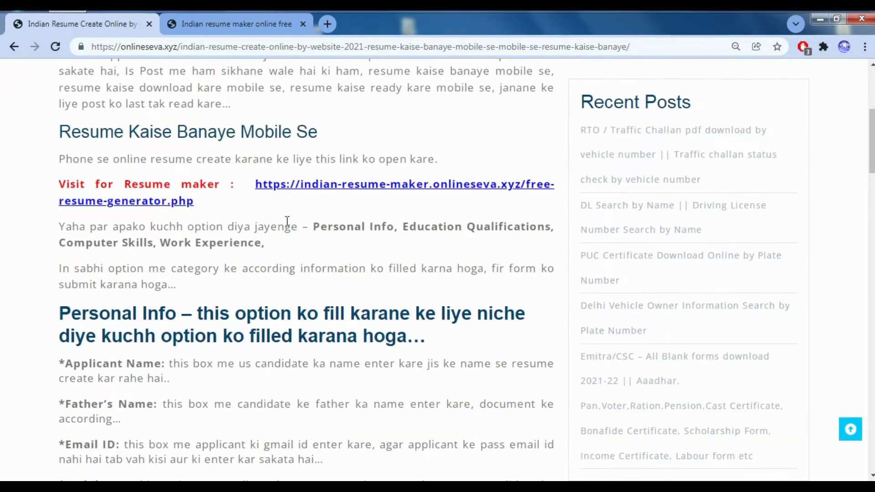
scroll(287, 221, down, 6)
scroll(288, 225, down, 6)
scroll(296, 237, down, 6)
scroll(314, 256, down, 5)
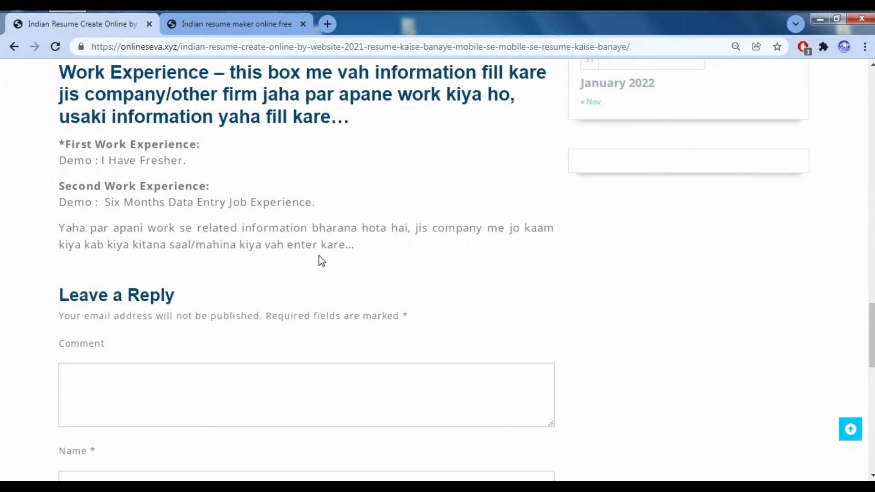
scroll(322, 261, up, 1)
scroll(345, 264, up, 6)
scroll(371, 269, up, 7)
scroll(371, 268, up, 5)
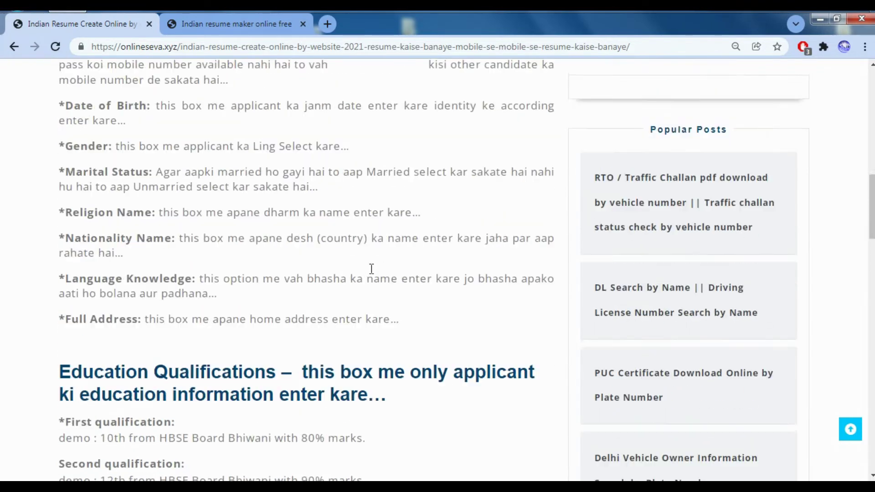
scroll(371, 269, up, 1)
scroll(373, 273, up, 1)
scroll(372, 273, up, 3)
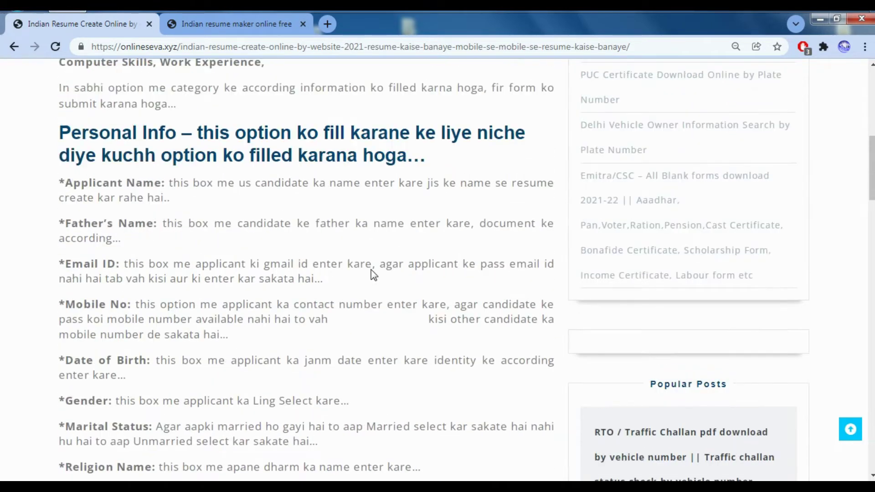
scroll(373, 273, up, 1)
scroll(373, 274, up, 2)
scroll(373, 273, up, 3)
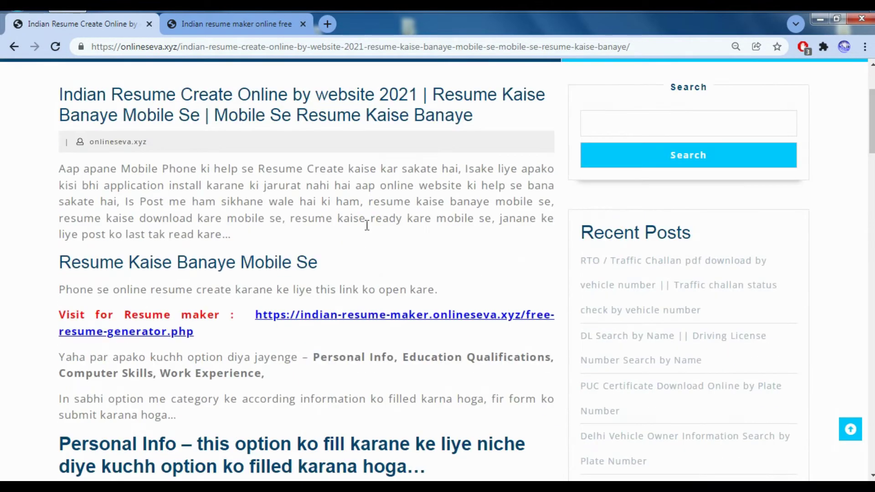
scroll(374, 249, up, 3)
scroll(376, 248, down, 2)
scroll(373, 249, down, 2)
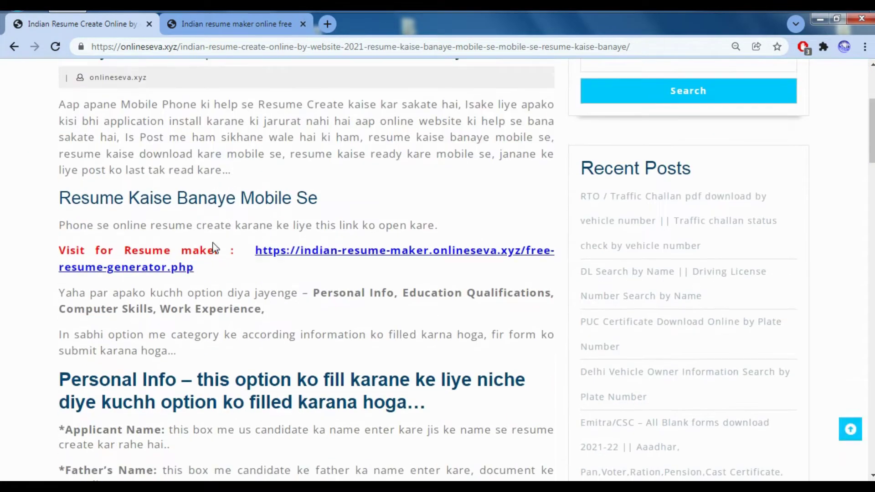
Step: Go to the free-resume-generator page and look over the form from top to the Create button
click(315, 253)
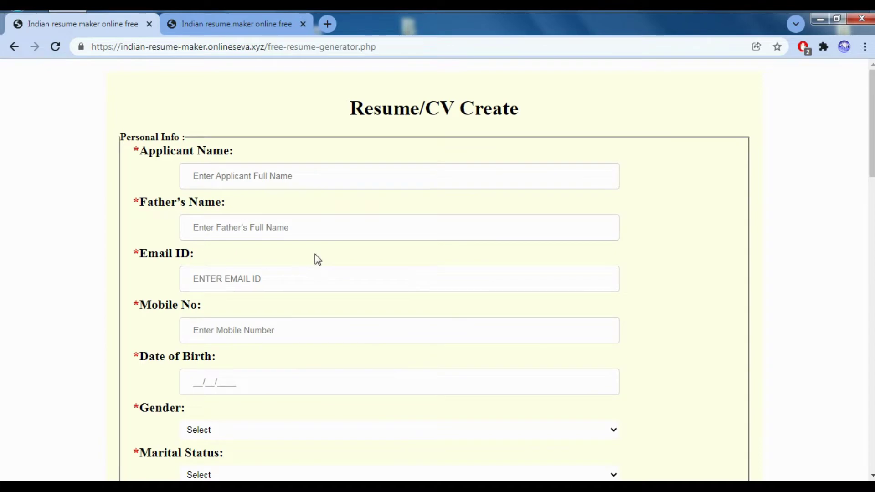
scroll(315, 254, down, 5)
scroll(315, 254, down, 2)
scroll(316, 253, down, 7)
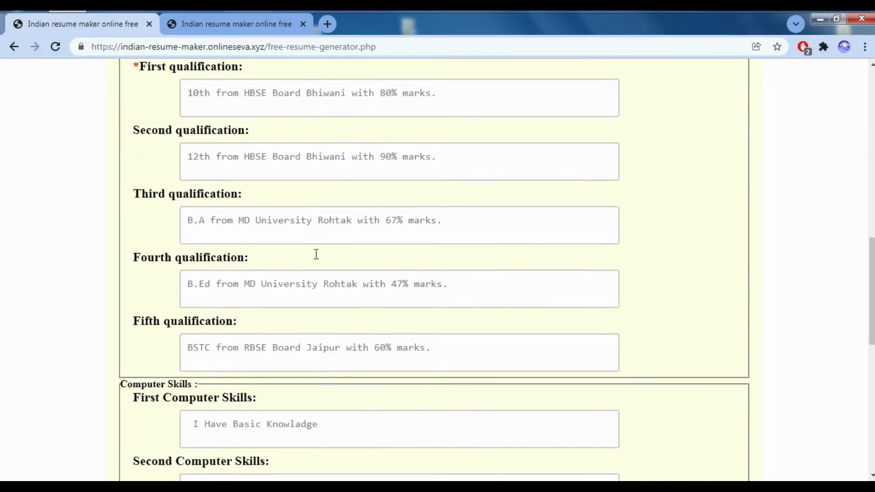
scroll(316, 253, down, 7)
scroll(316, 254, up, 7)
scroll(314, 254, up, 8)
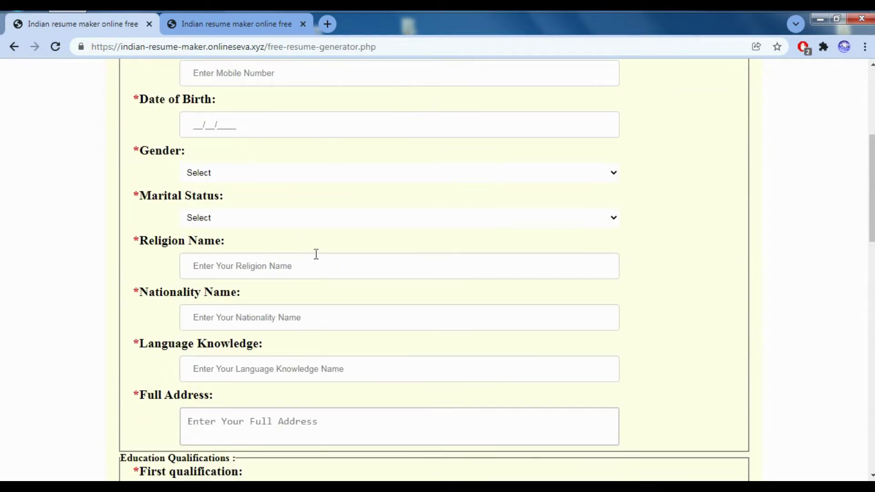
scroll(315, 253, up, 6)
scroll(411, 225, down, 7)
scroll(412, 225, down, 8)
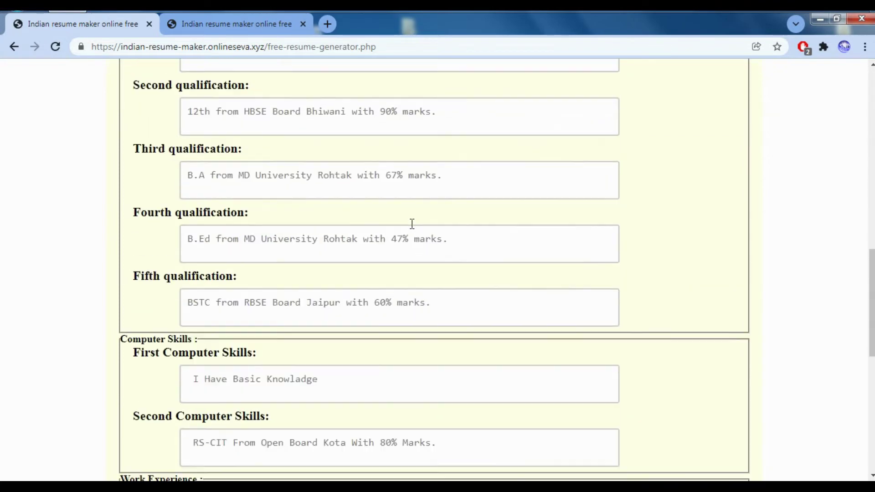
scroll(412, 225, down, 7)
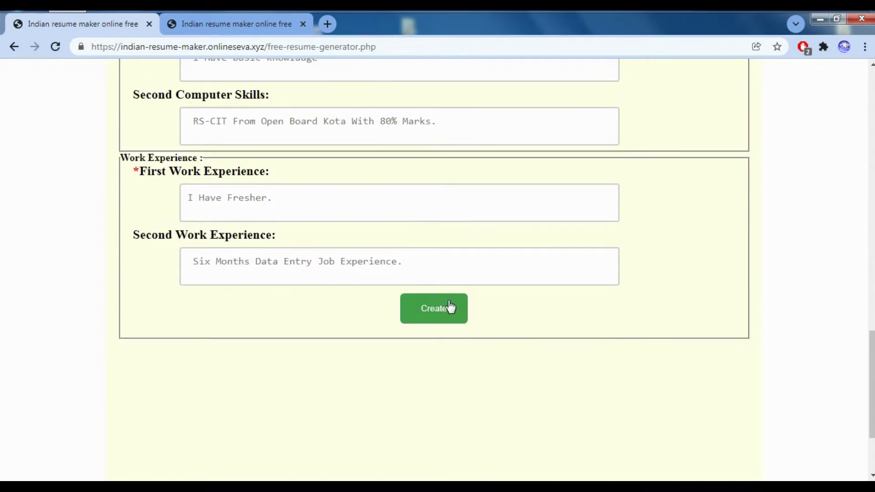
scroll(480, 260, up, 9)
scroll(480, 260, up, 7)
scroll(480, 255, up, 4)
scroll(480, 252, up, 4)
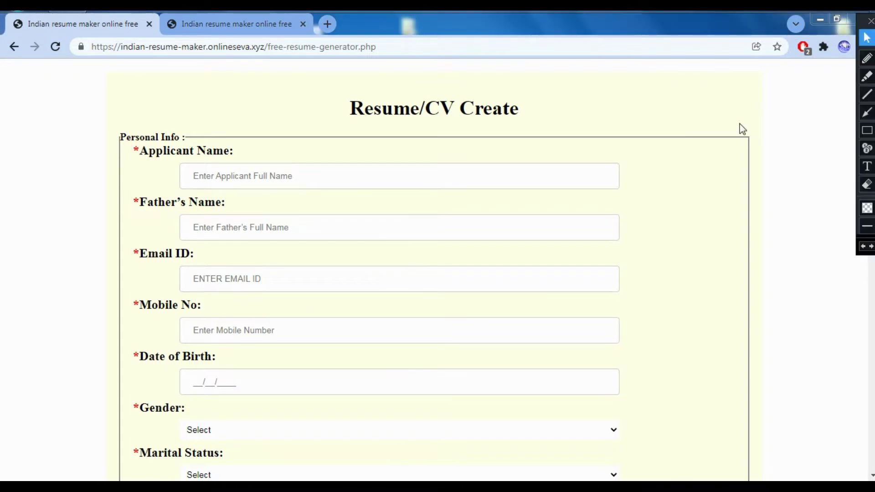
click(866, 131)
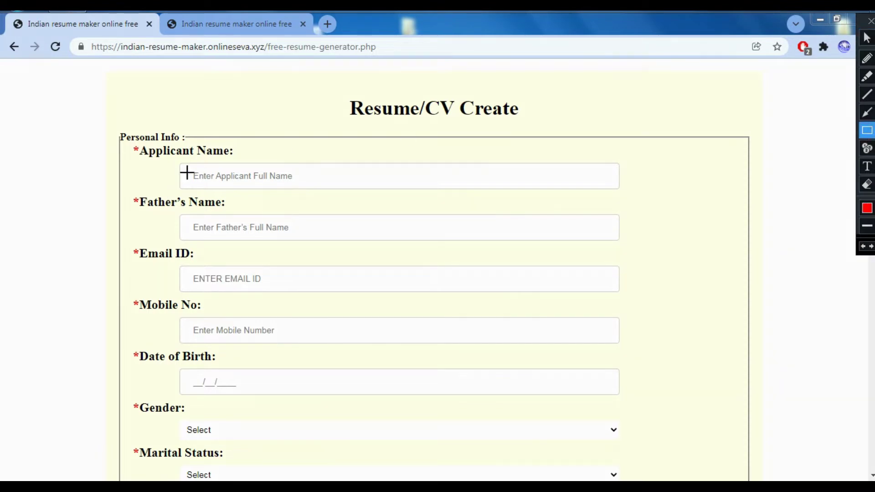
drag(194, 164, 385, 189)
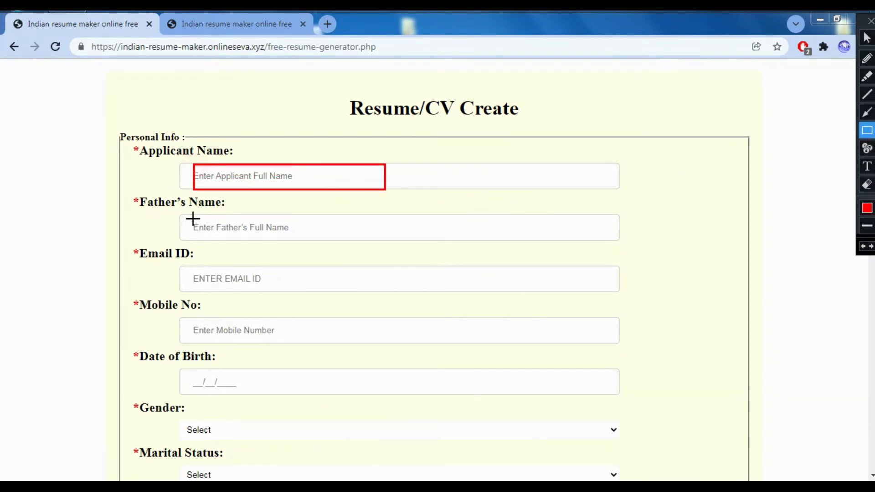
drag(190, 212, 328, 238)
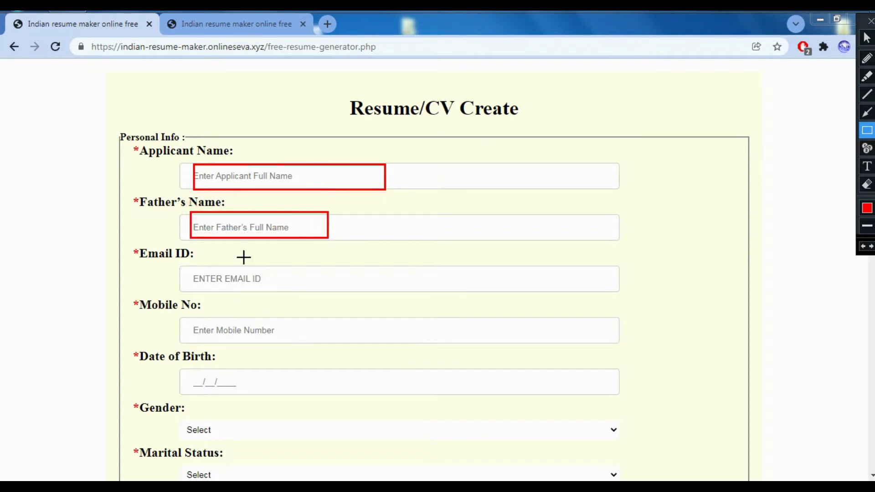
click(192, 270)
drag(251, 271, 313, 285)
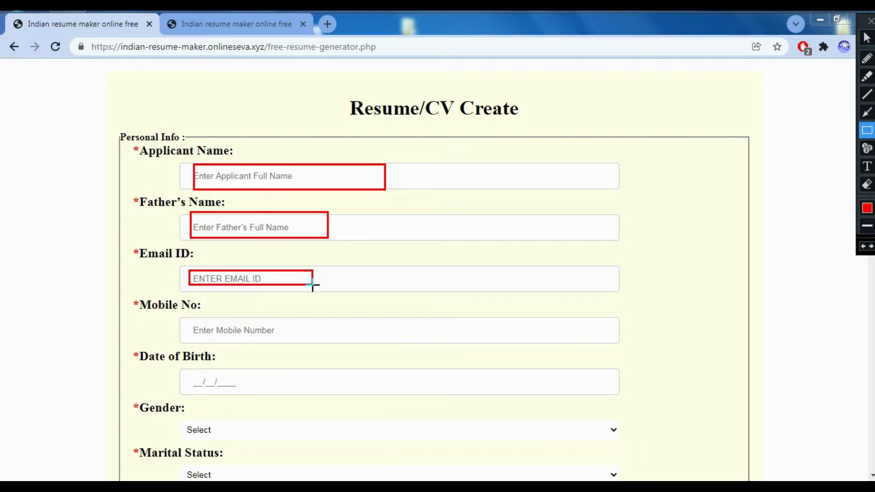
click(192, 324)
drag(195, 324, 346, 340)
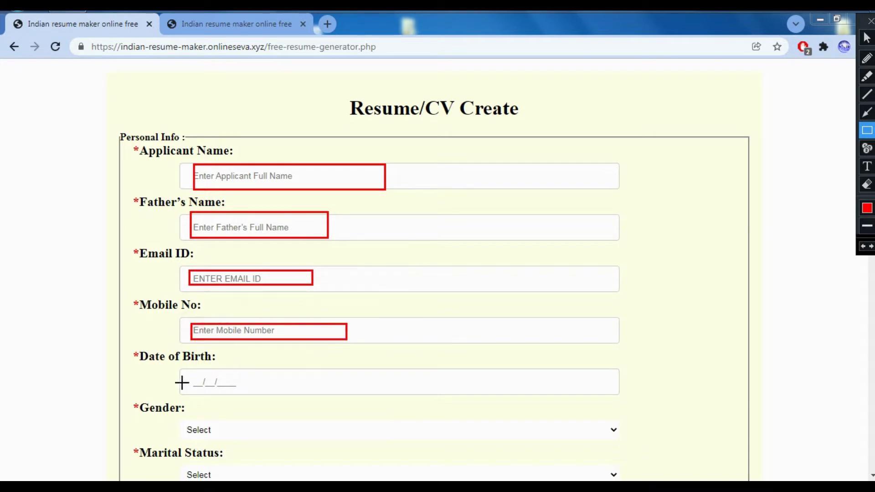
click(188, 369)
drag(209, 378, 318, 395)
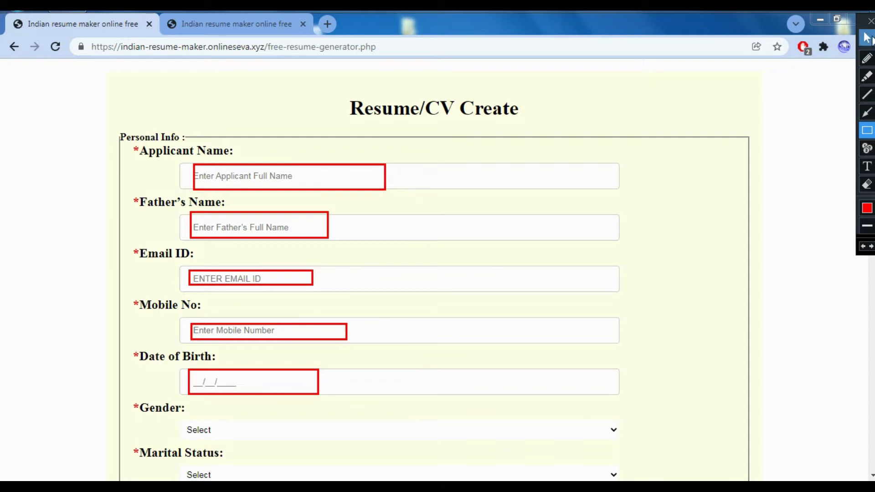
click(866, 184)
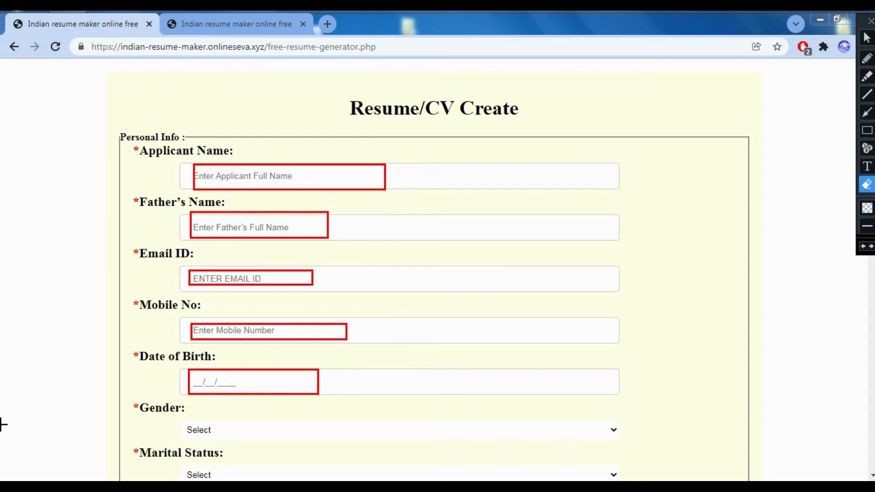
drag(71, 434, 701, 11)
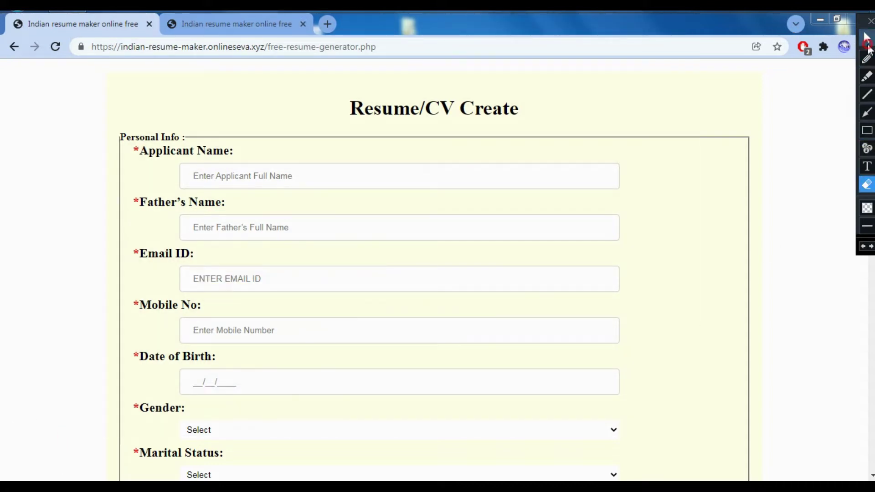
Step: Leave Gender unset, choose Unmarried for Marital Status, and move to Religion Name
click(866, 45)
click(235, 430)
click(234, 431)
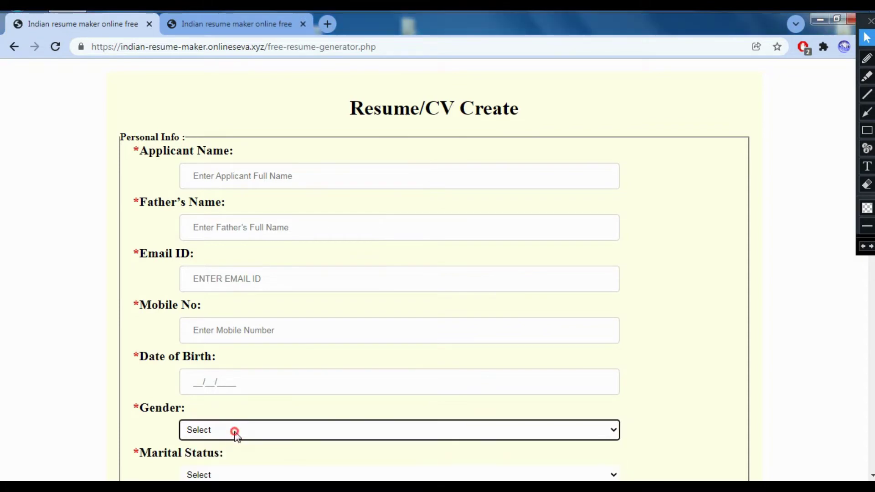
scroll(235, 431, down, 4)
scroll(236, 424, down, 1)
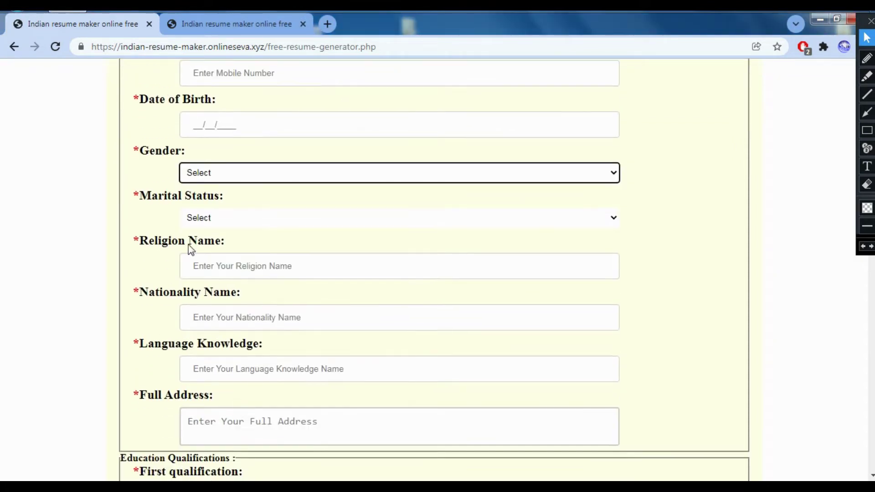
scroll(203, 250, down, 1)
click(216, 152)
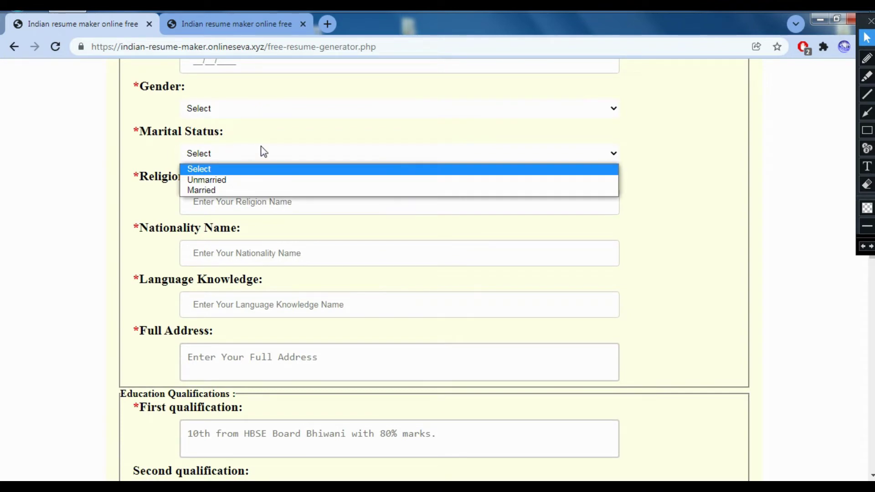
click(220, 180)
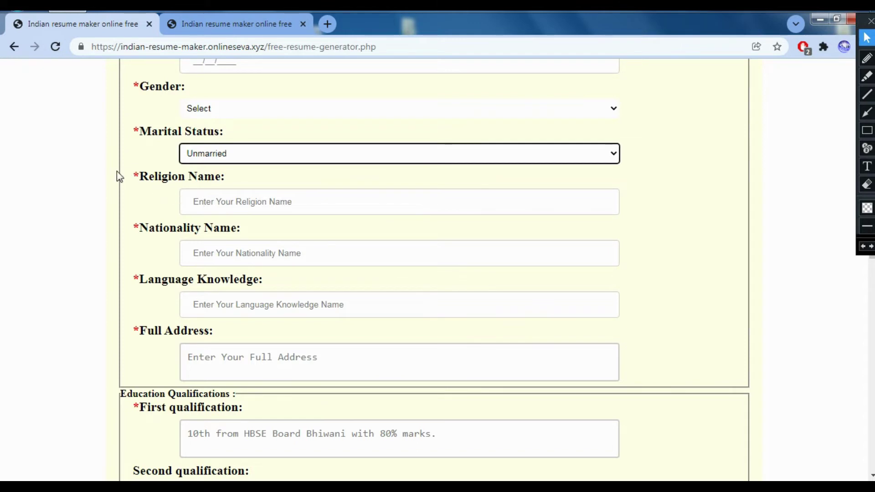
click(254, 209)
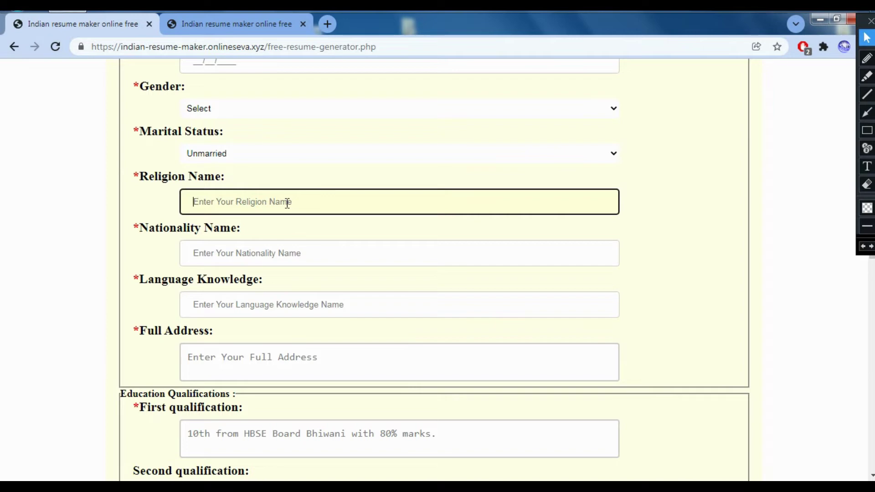
Step: Enter religion Hindu, nationality Indian and languages 'Hindi, Enlish', then move to Full Address
text(Hindu)
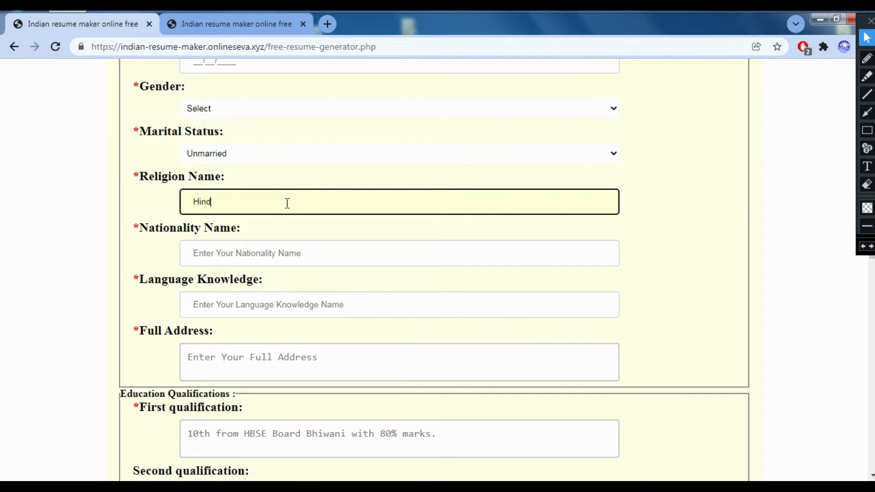
click(226, 249)
text(Indian)
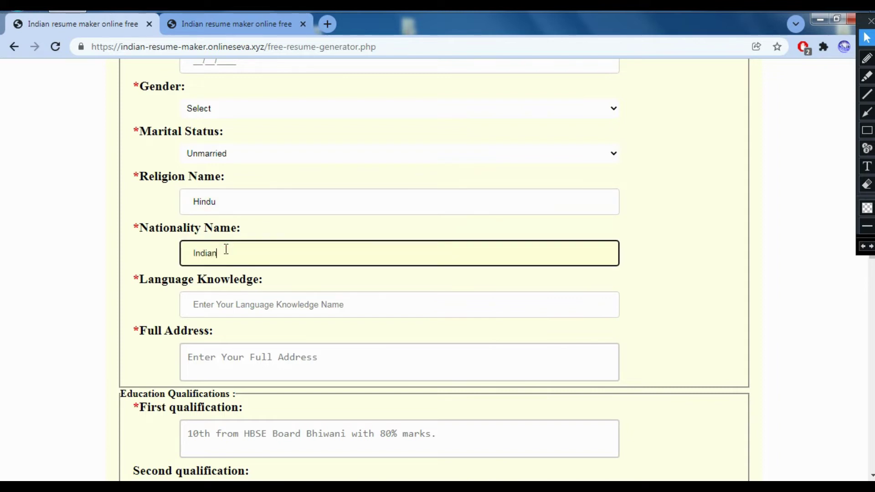
click(233, 298)
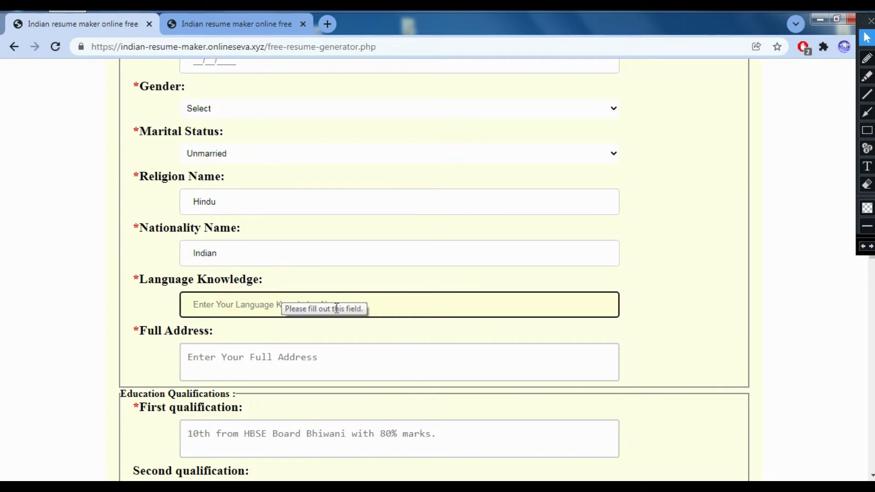
text(Hindi, Enlish)
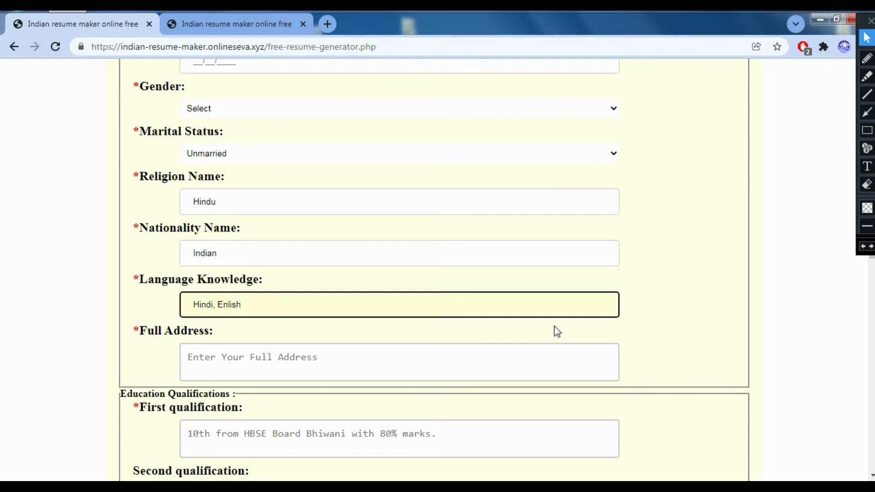
scroll(554, 326, down, 1)
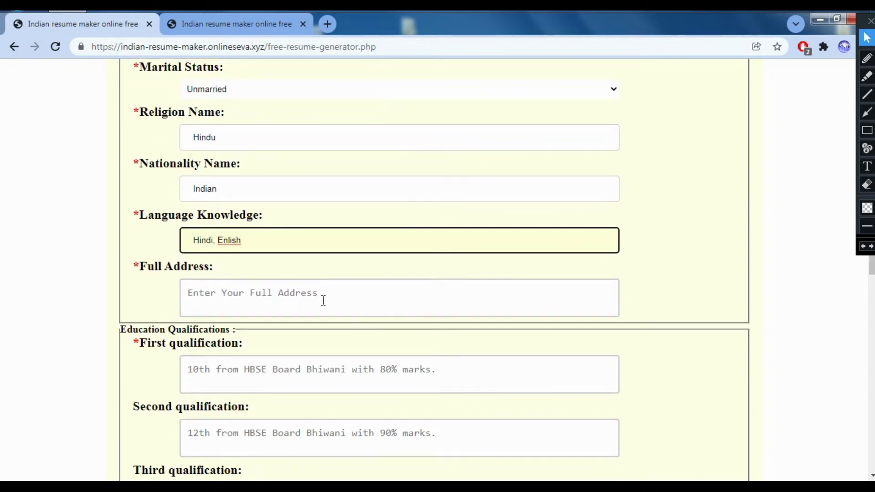
click(138, 268)
click(268, 294)
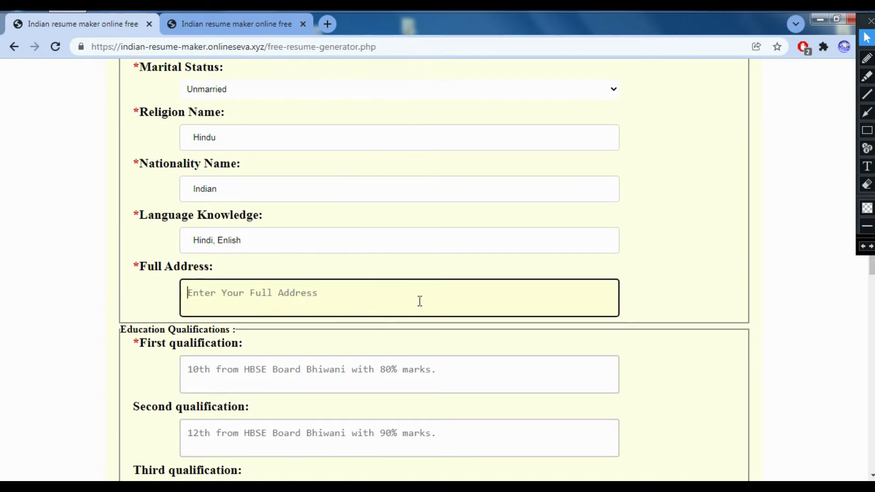
scroll(418, 301, down, 3)
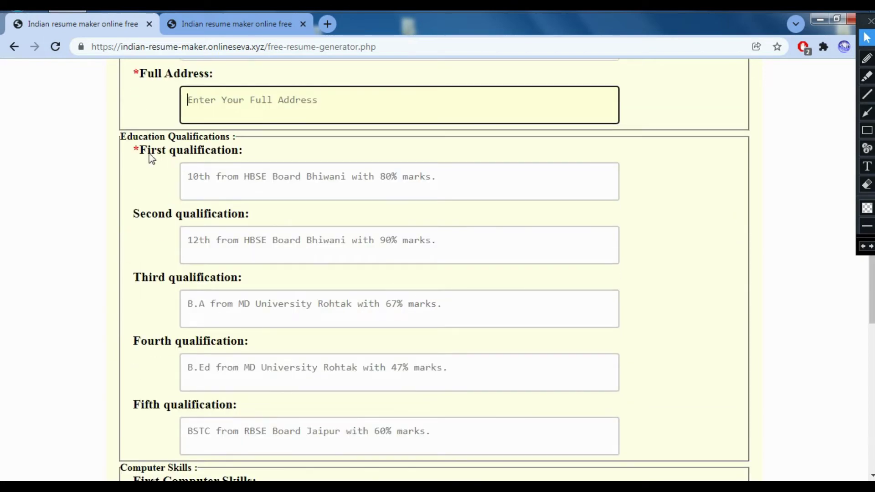
drag(139, 152, 249, 152)
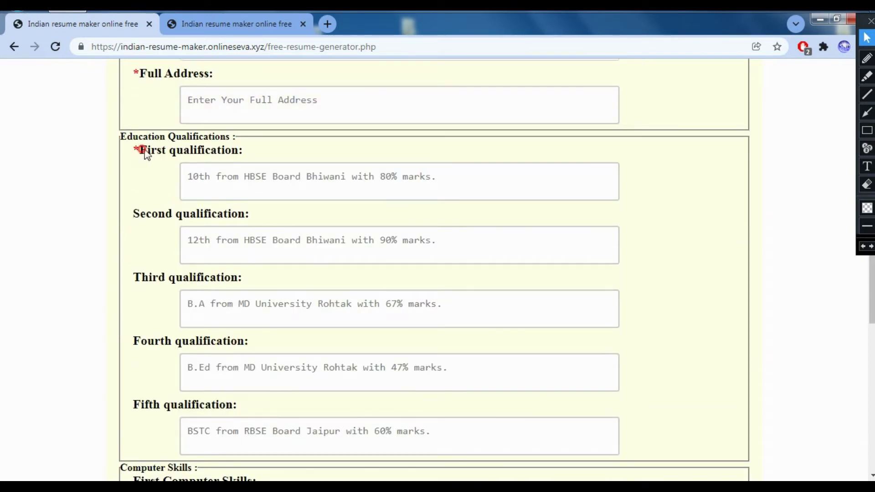
click(867, 130)
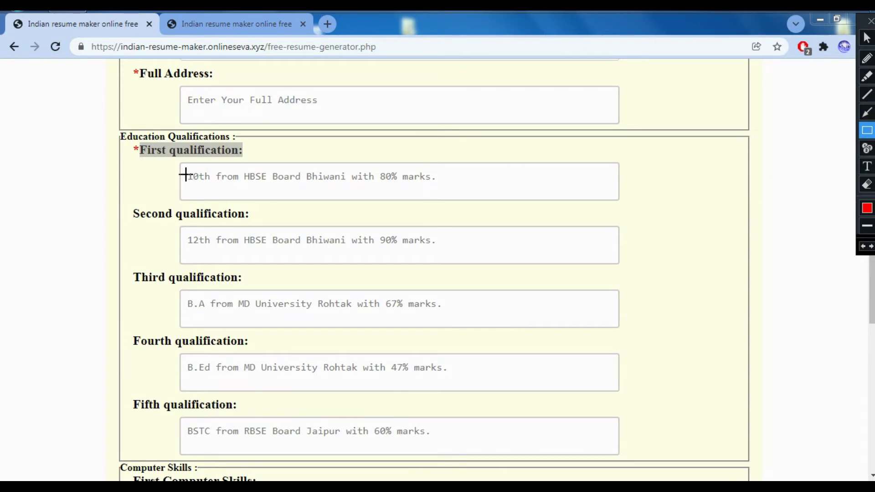
mouse_move(185, 169)
mouse_down()
mouse_move(240, 186)
mouse_move(435, 187)
mouse_move(177, 193)
mouse_up()
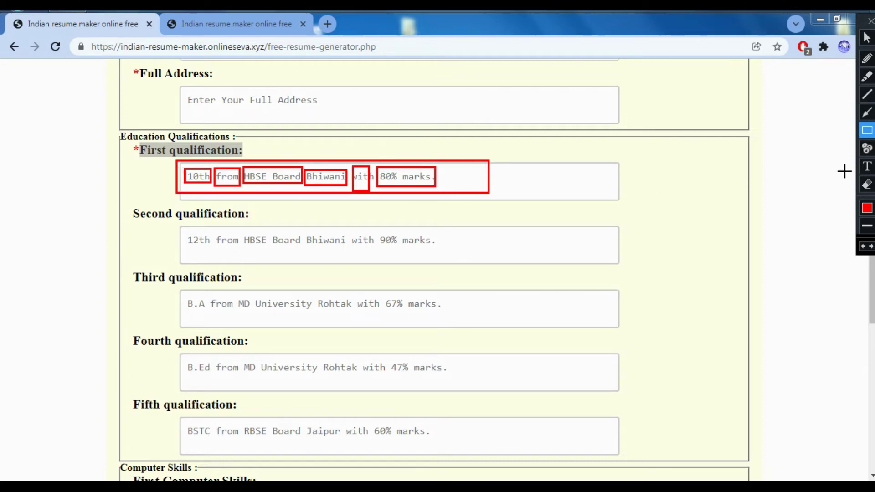
click(865, 185)
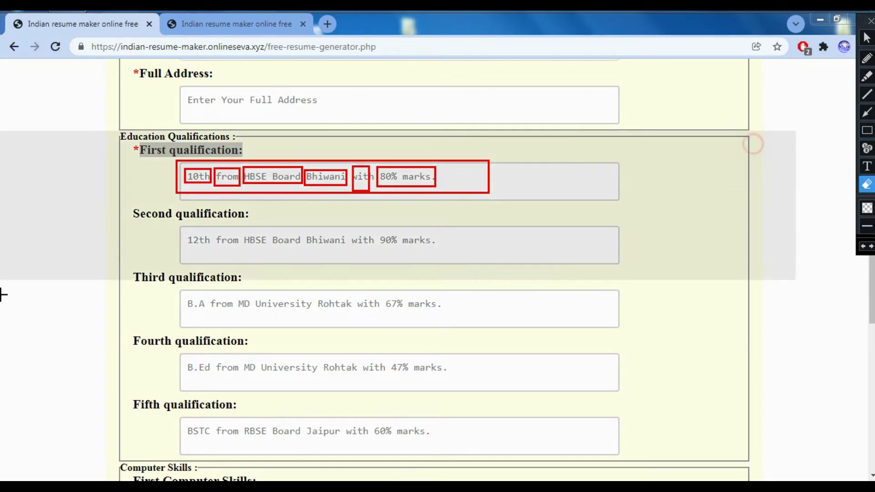
click(865, 184)
click(867, 37)
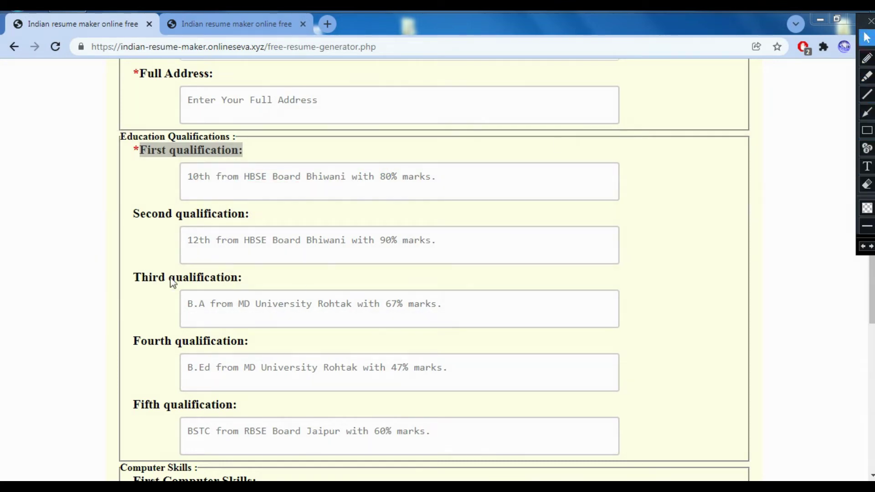
click(211, 247)
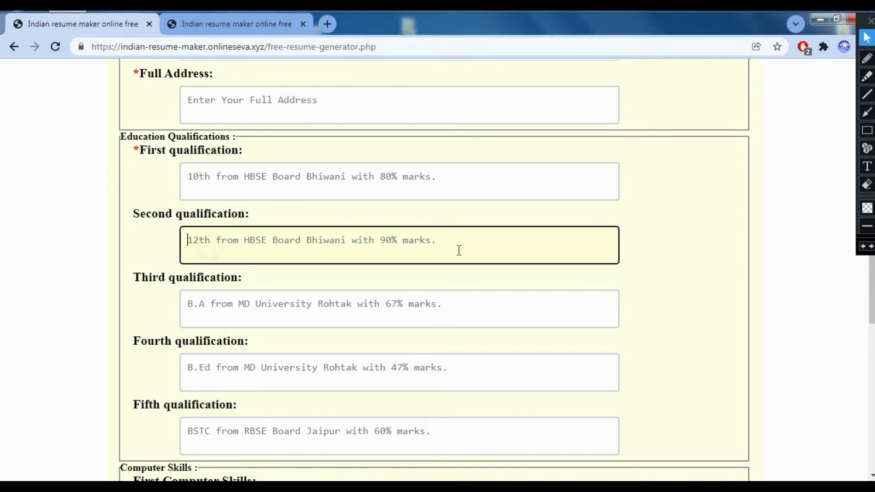
click(246, 313)
click(254, 360)
click(258, 424)
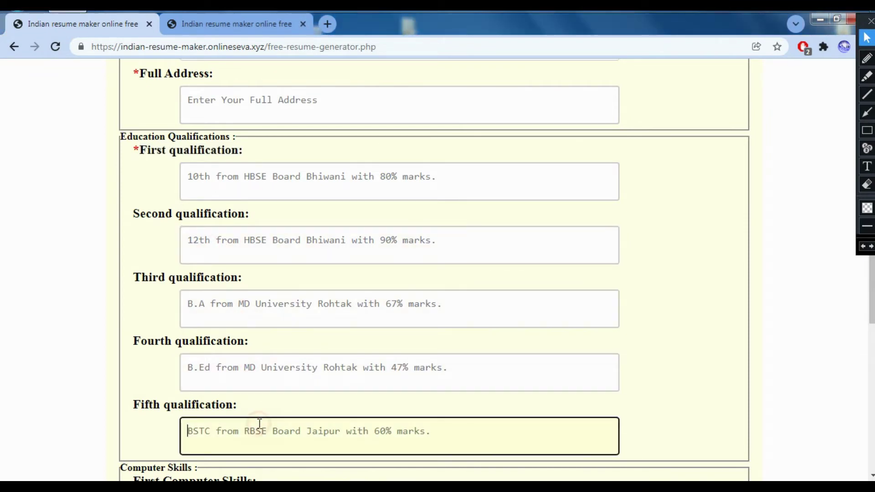
scroll(328, 227, down, 3)
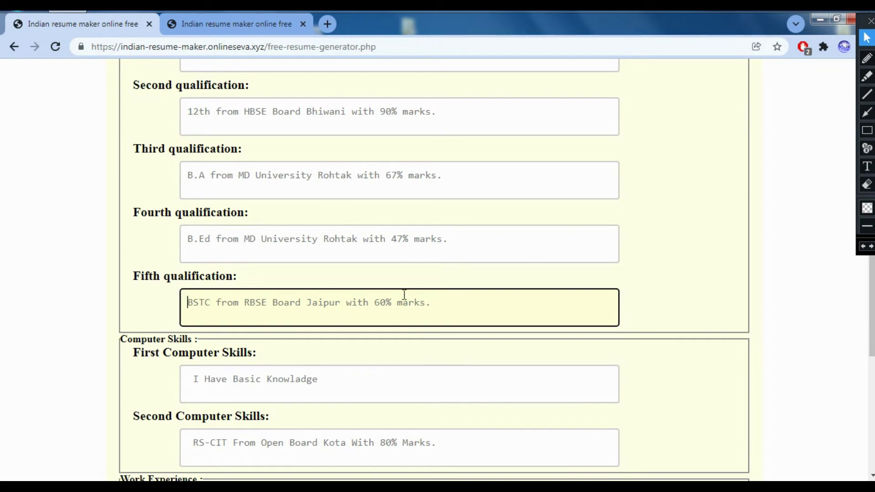
scroll(406, 289, down, 3)
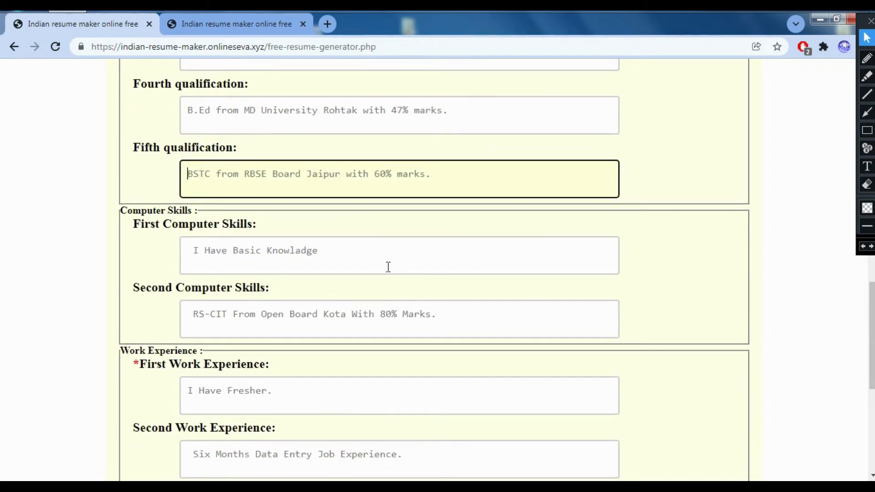
drag(133, 224, 265, 234)
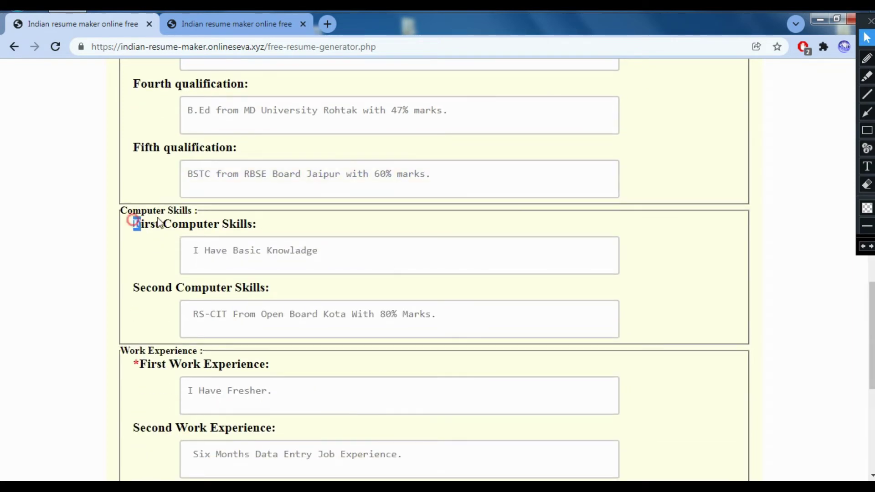
click(266, 233)
click(356, 267)
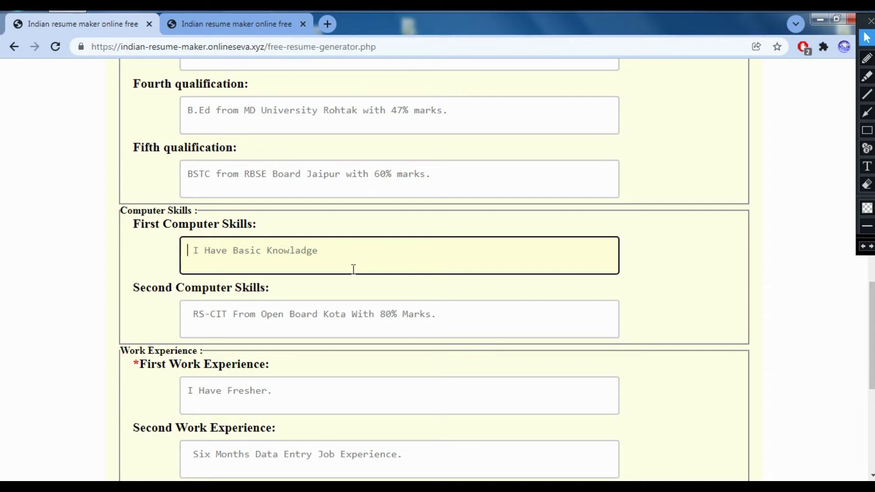
mouse_move(122, 210)
mouse_down()
mouse_move(174, 211)
mouse_move(291, 292)
mouse_up()
click(428, 296)
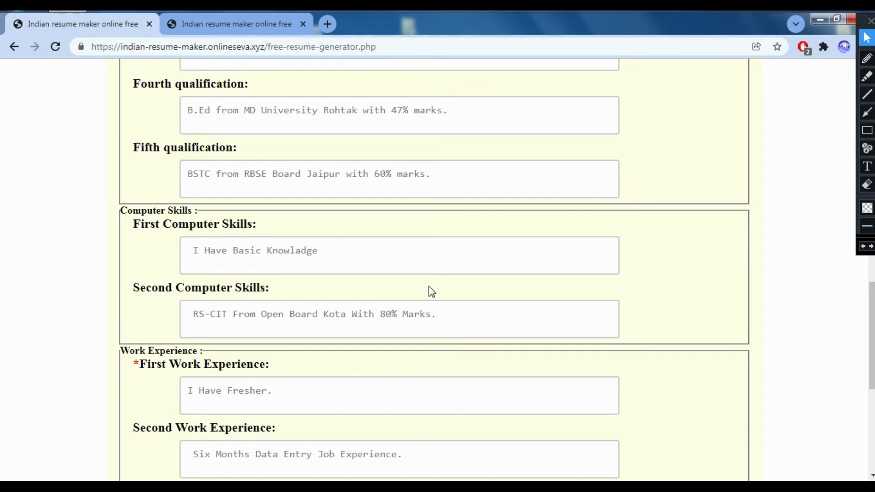
Step: Go past the Work Experience section and generate the resume, ready to save as a 2-page PDF
scroll(201, 235, down, 3)
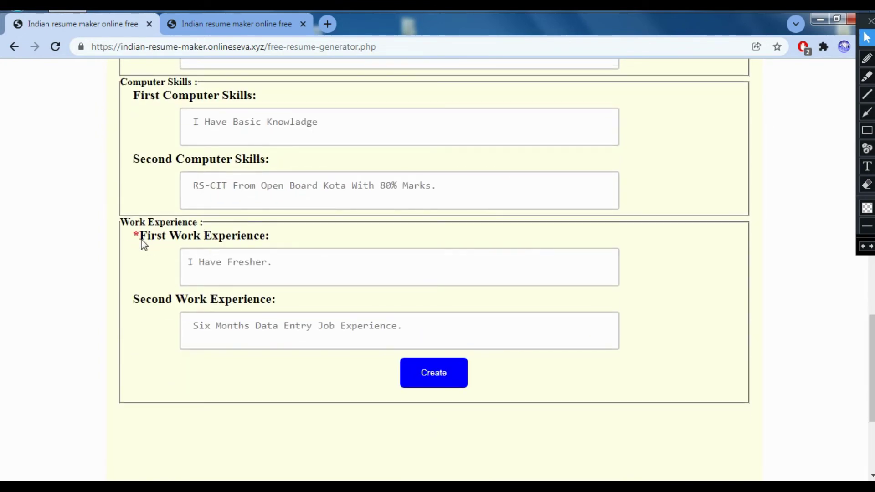
drag(120, 222, 205, 225)
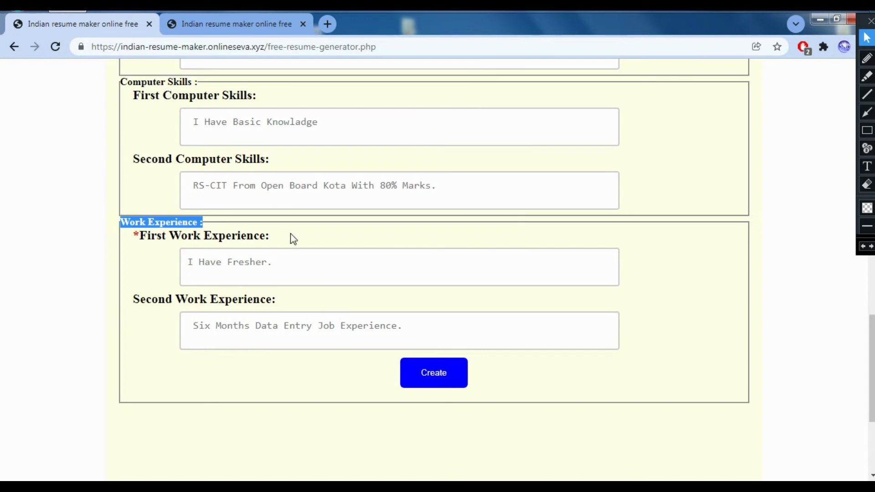
click(257, 269)
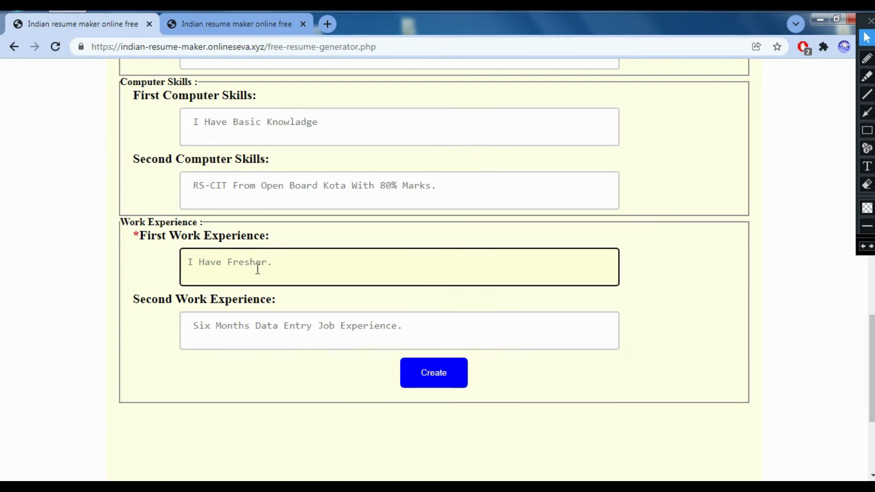
scroll(257, 269, up, 15)
scroll(257, 268, up, 7)
scroll(257, 268, down, 10)
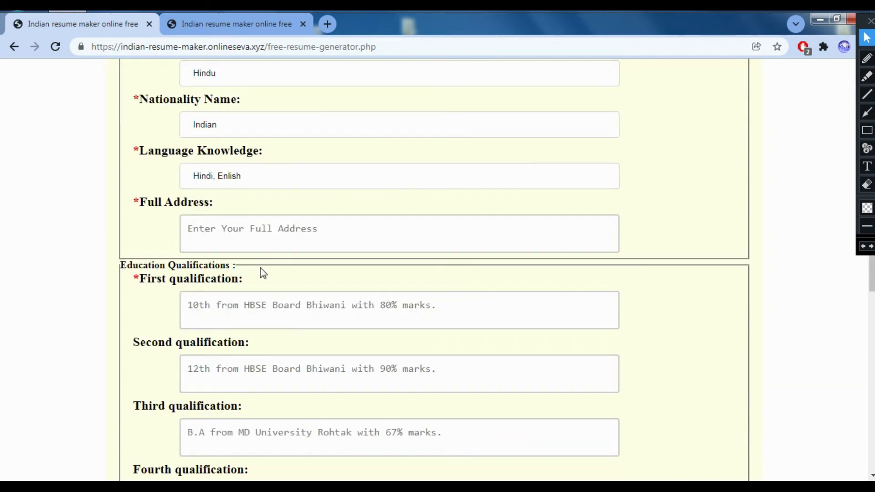
scroll(263, 272, down, 10)
scroll(363, 306, down, 6)
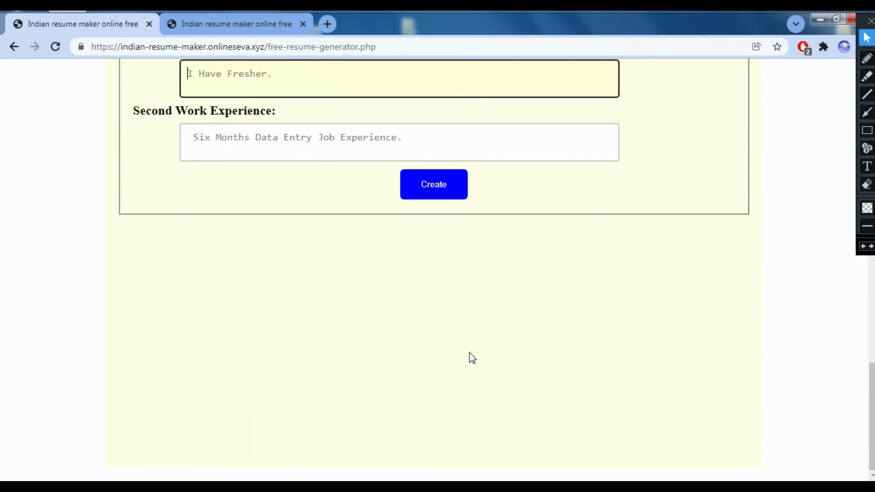
scroll(472, 357, up, 4)
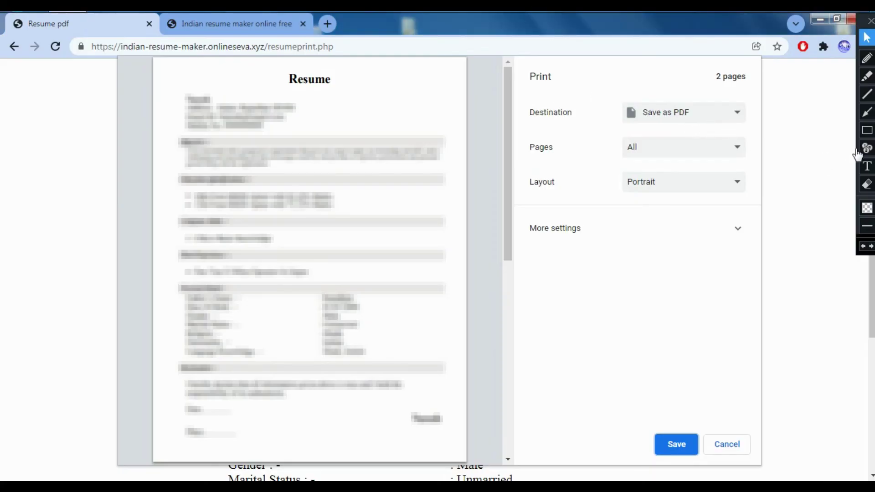
click(867, 132)
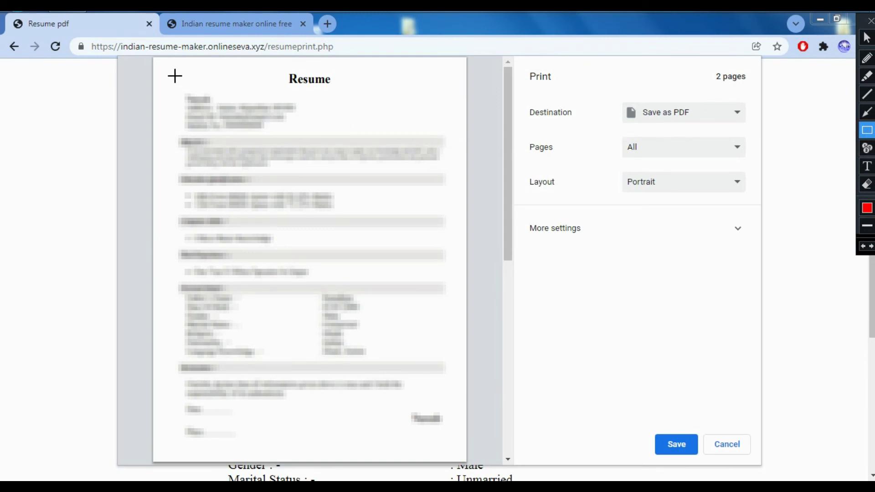
mouse_move(165, 63)
mouse_down()
mouse_move(238, 133)
mouse_move(457, 454)
mouse_up()
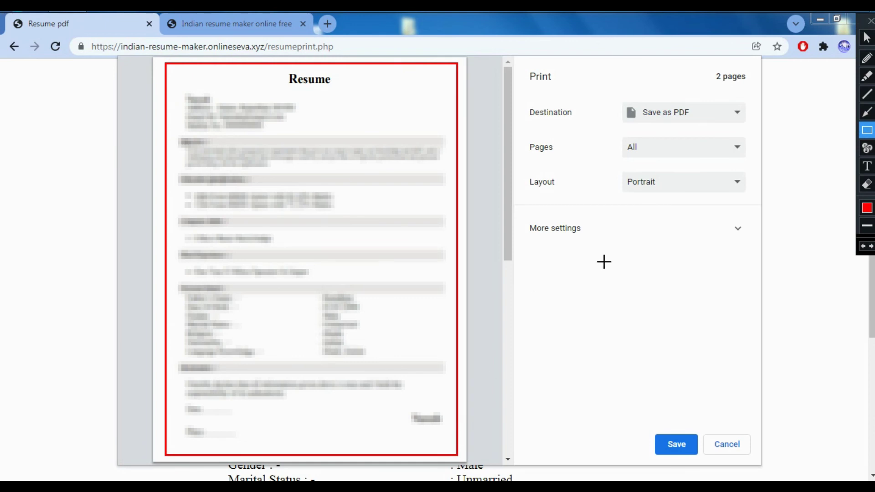
click(866, 184)
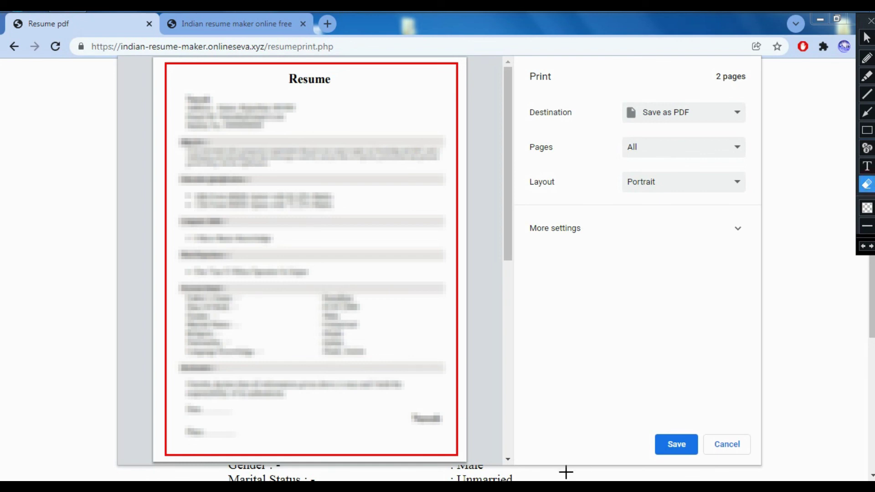
click(429, 64)
click(867, 37)
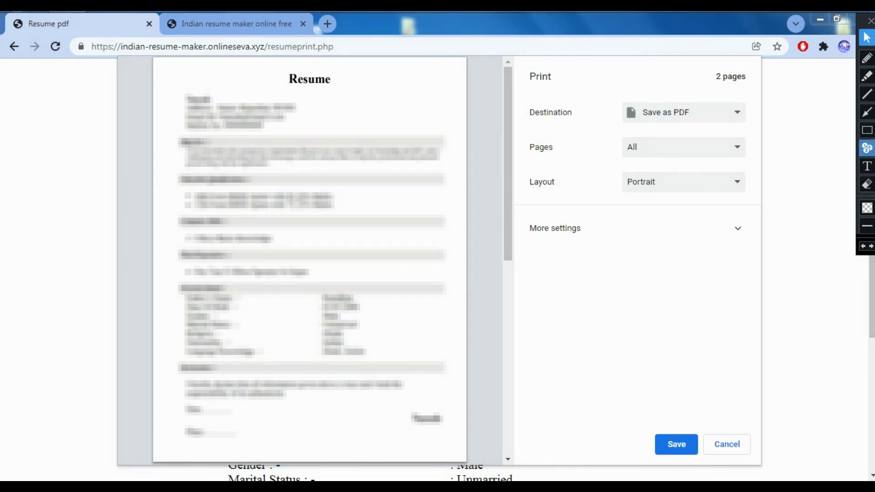
click(866, 112)
drag(536, 278, 555, 253)
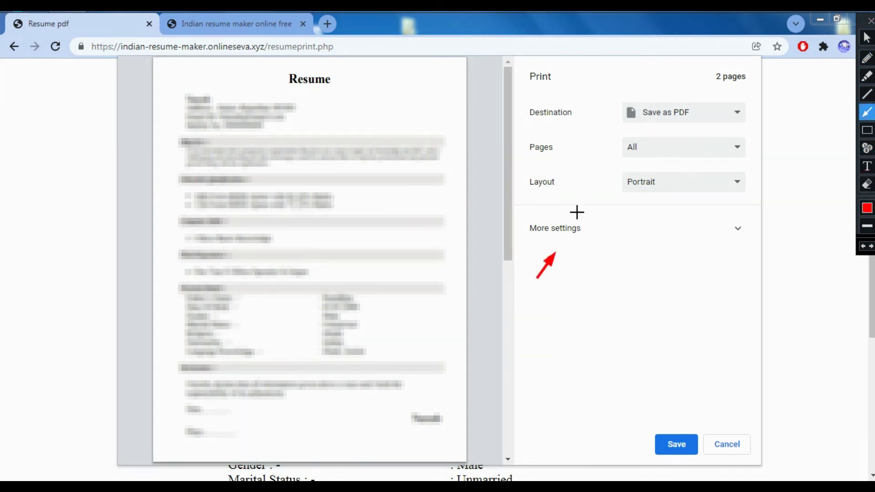
drag(576, 212, 625, 127)
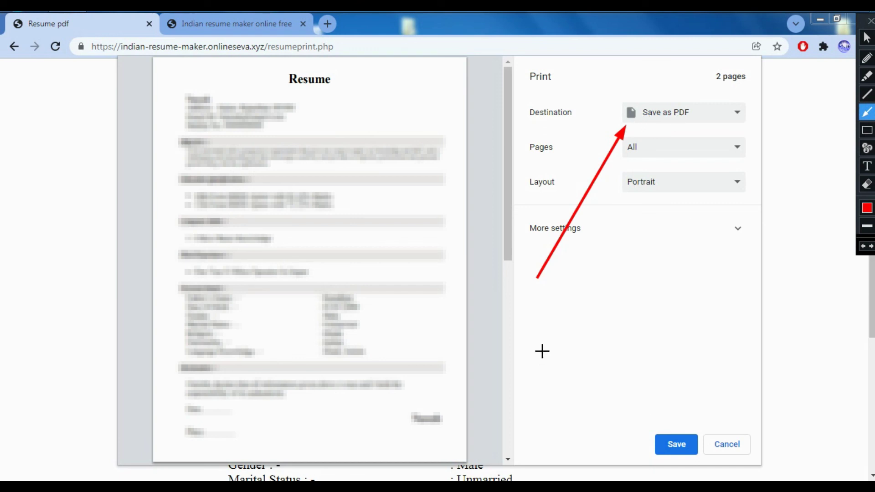
drag(541, 351, 650, 438)
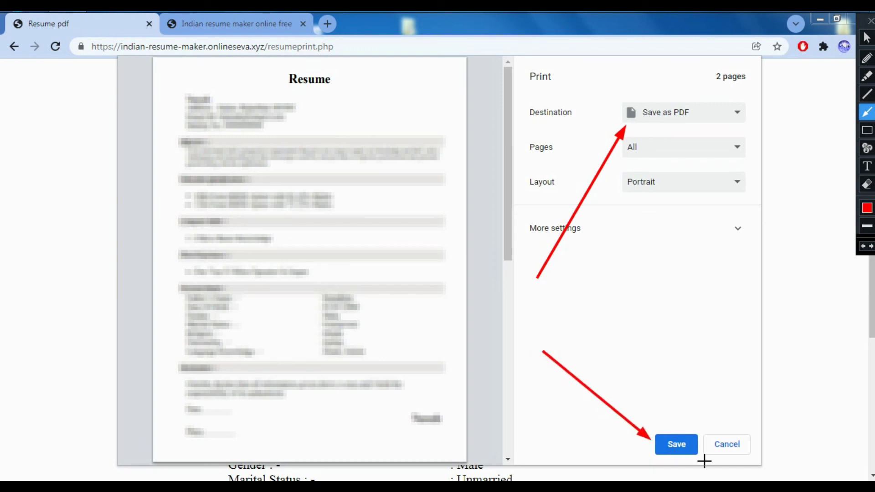
click(866, 184)
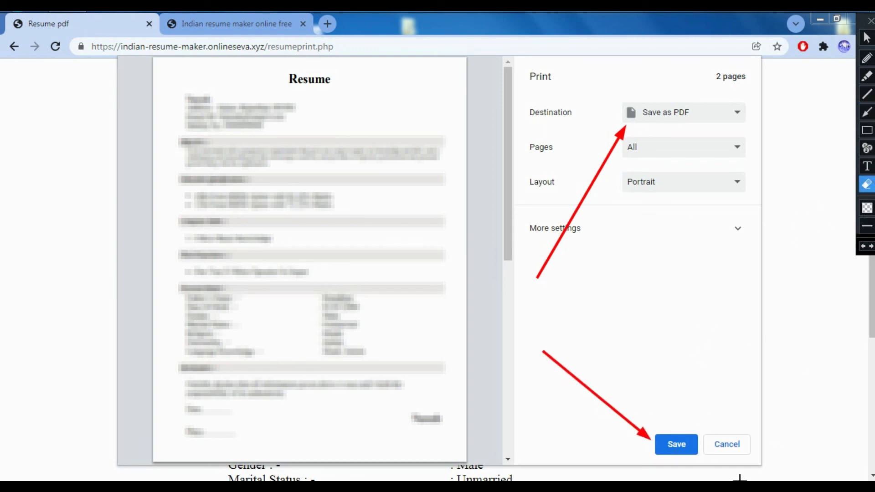
click(619, 435)
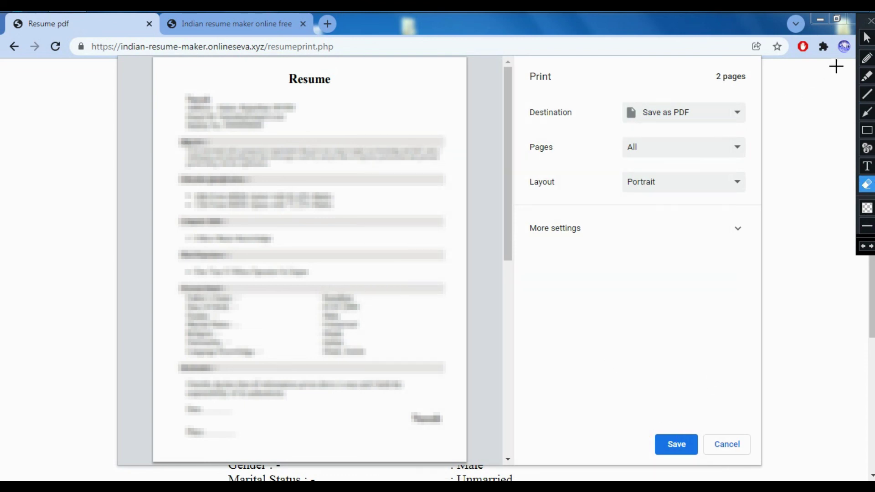
click(867, 37)
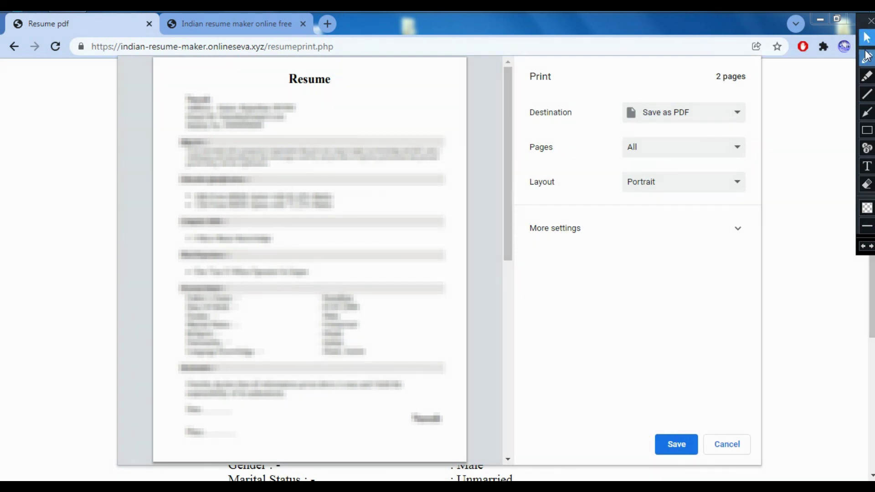